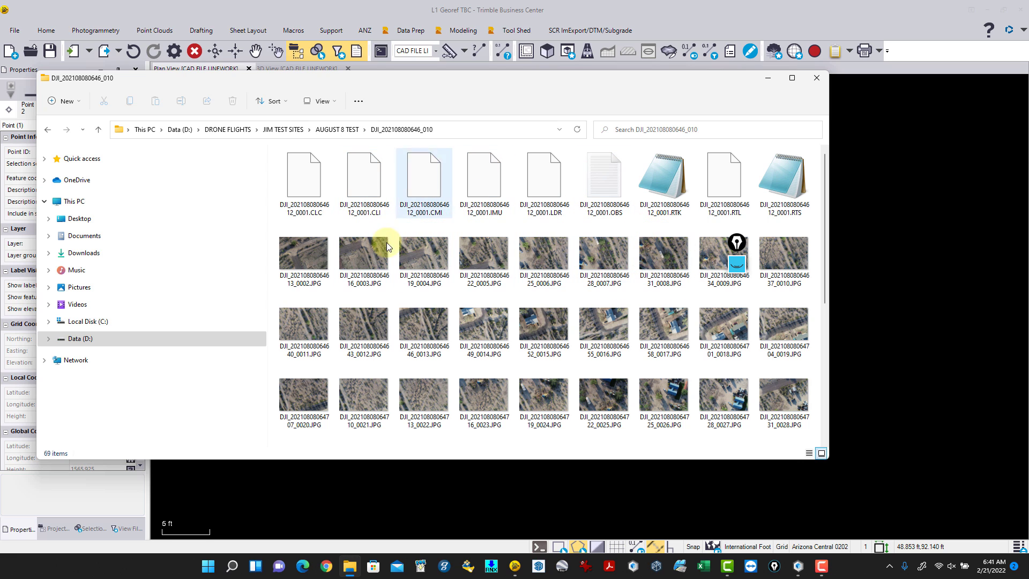
- Minimize the flight folder's File Explorer window to reveal Trimble Business Center's plan view
mouse_move(441, 403)
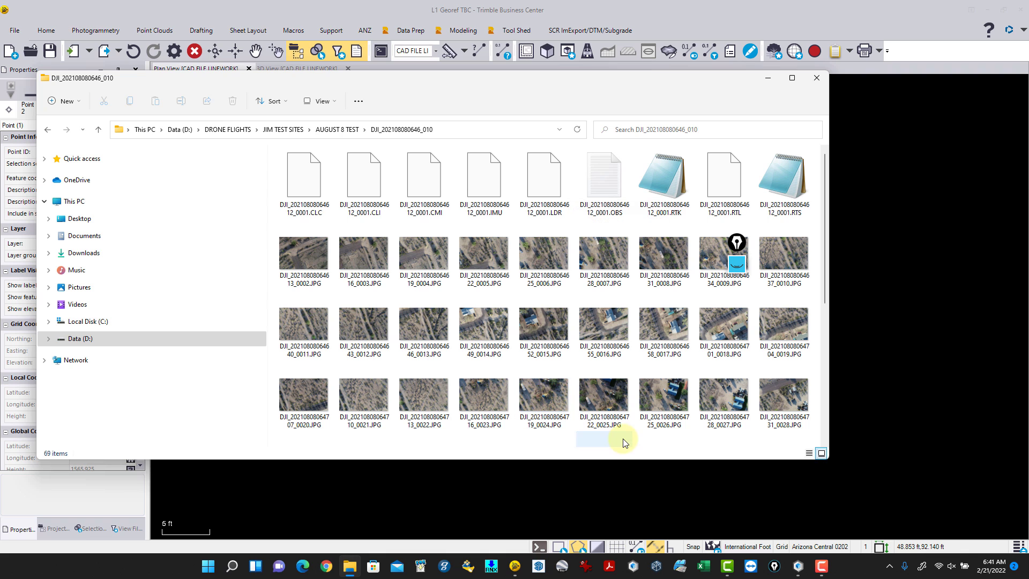
click(767, 79)
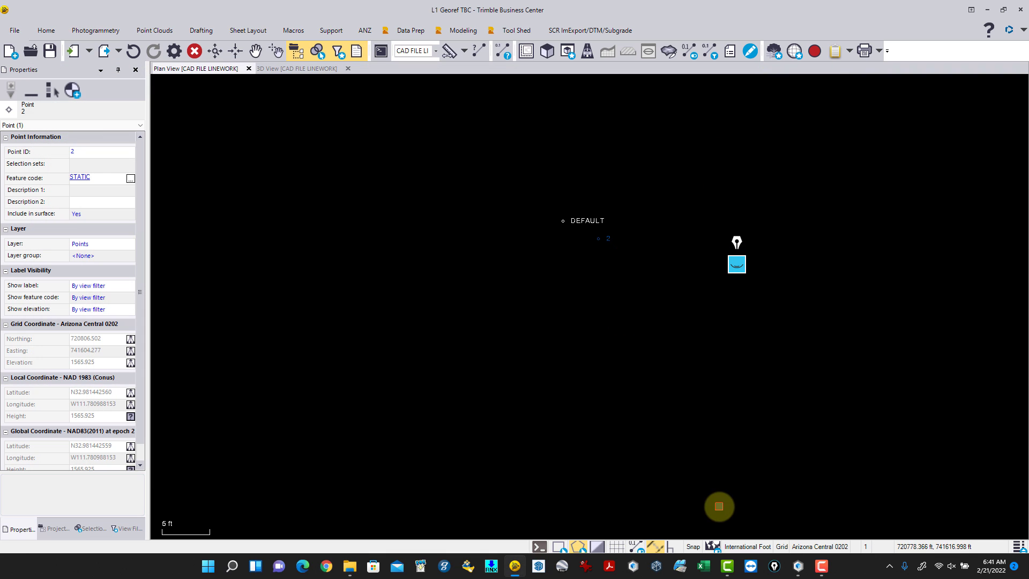
- Bring DJI Terra forward and start a new LiDAR Point Cloud mission
click(798, 567)
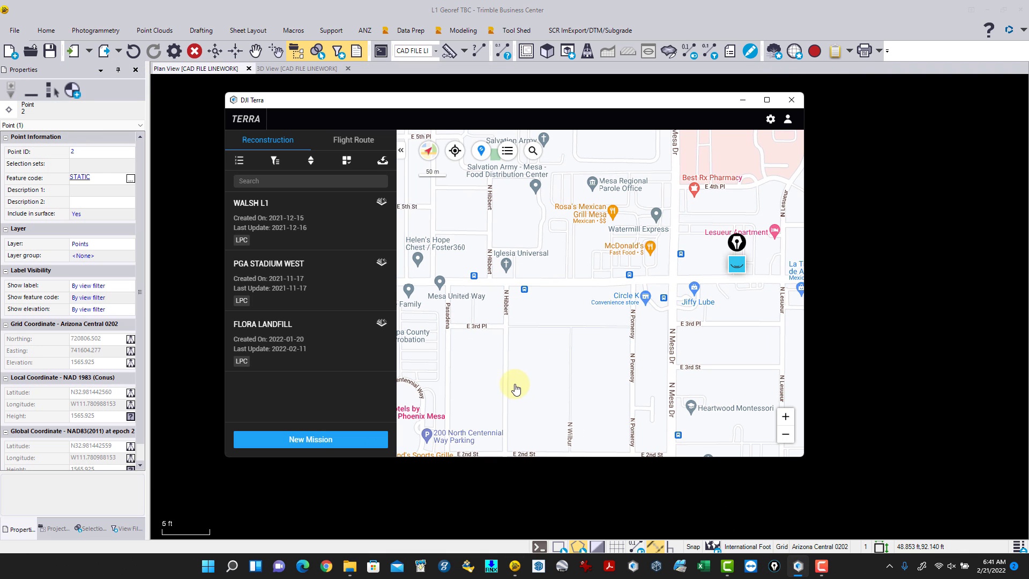
click(291, 441)
click(566, 304)
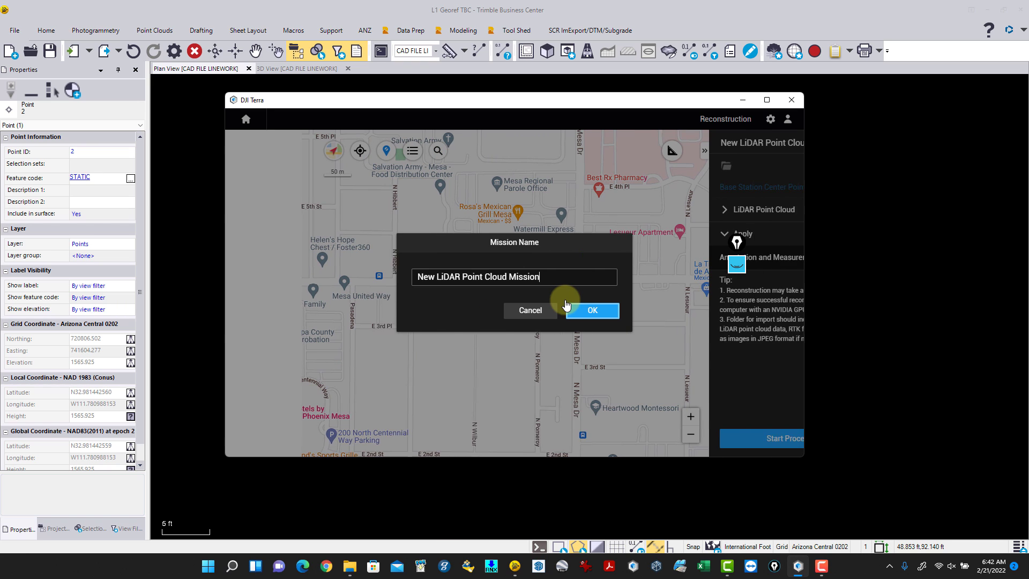
- Name the mission 'LIDAR TO TBC VIDEO' in capitals and confirm it
triple_click(522, 274)
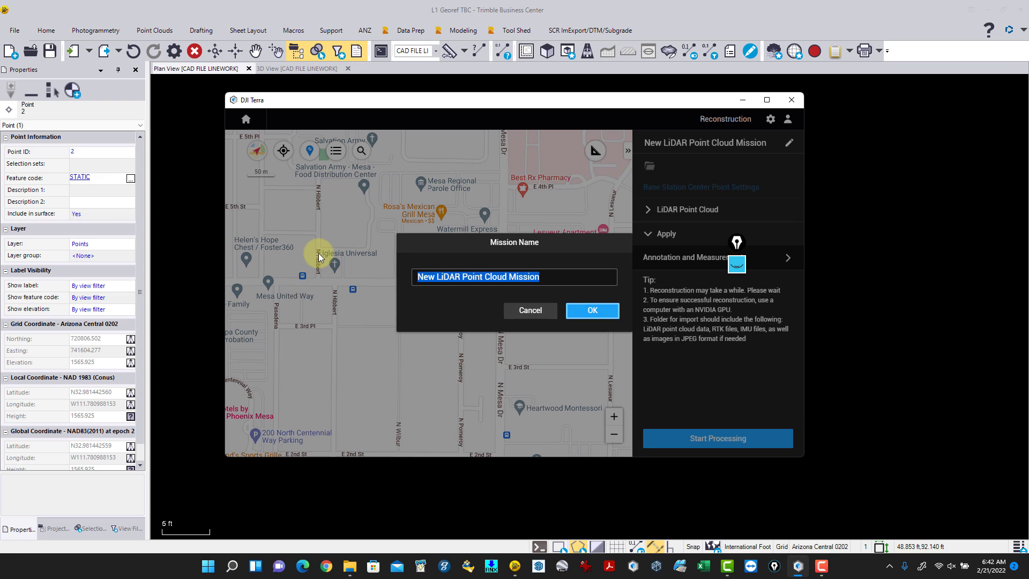
key(BackSpace)
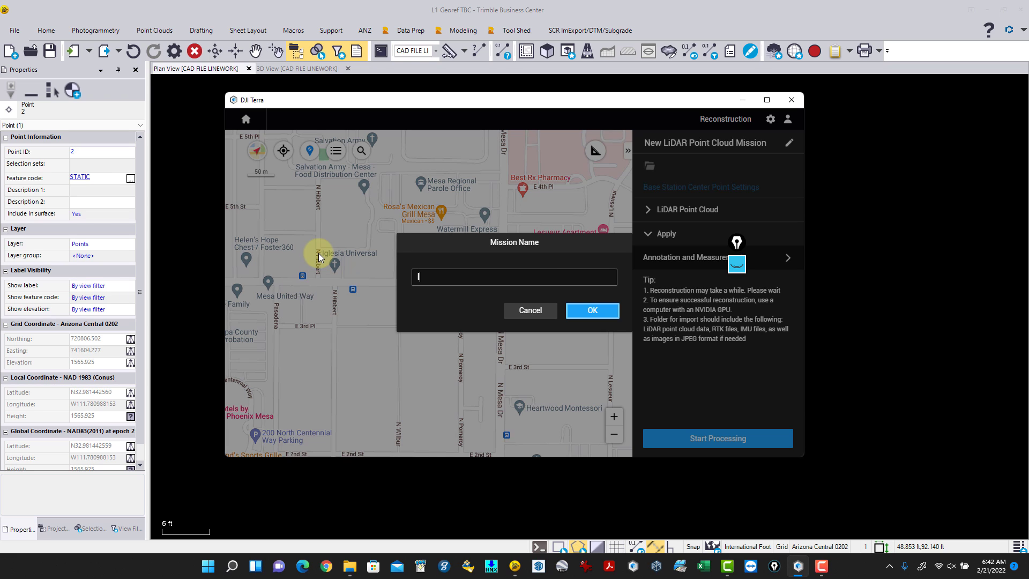
text(bad)
key(BackSpace)
key(BackSpace)
key(BackSpace)
key(Caps_Lock)
text(LIDAR )
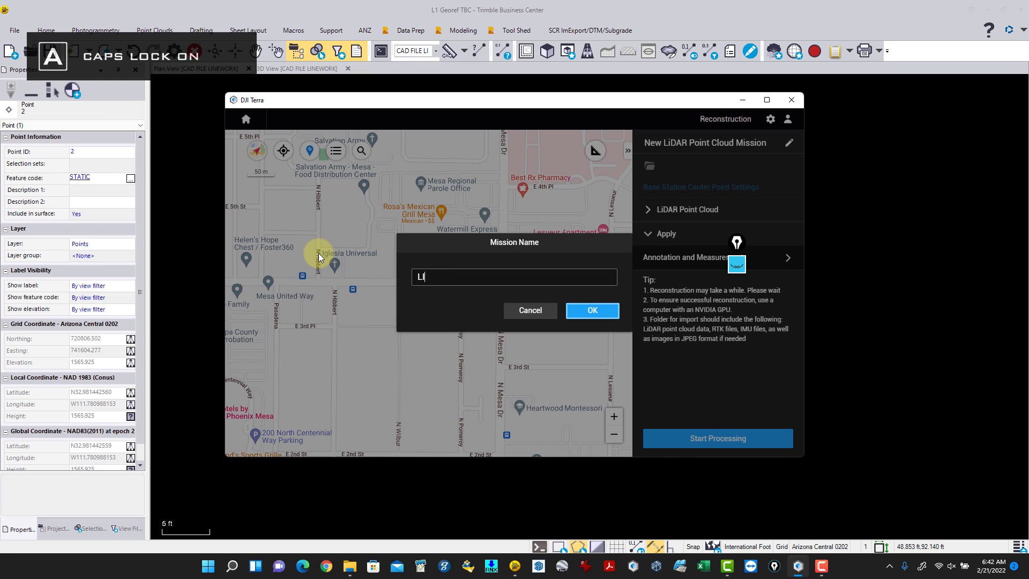
text(TO )
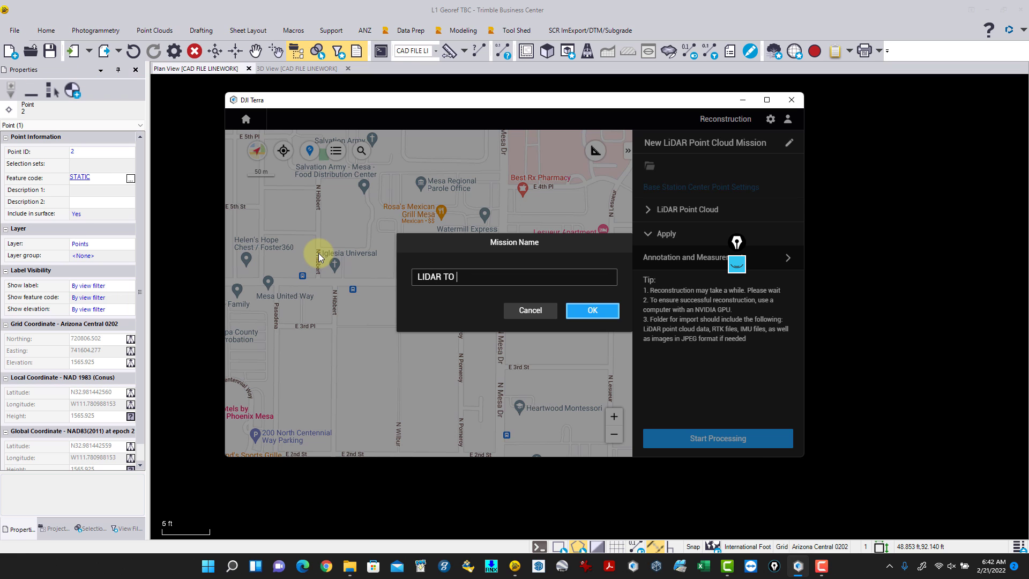
text(TBC VIDEO)
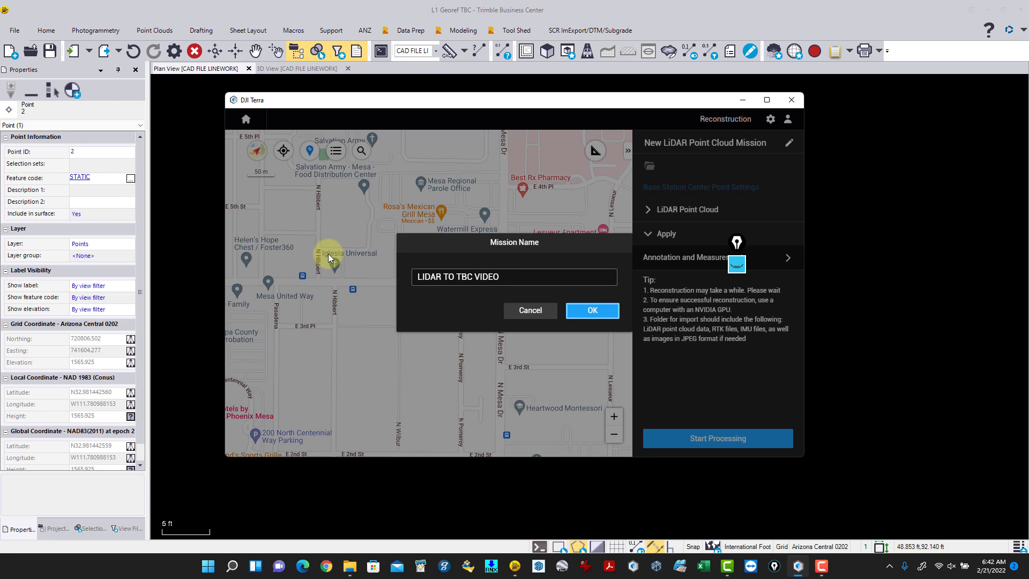
click(586, 310)
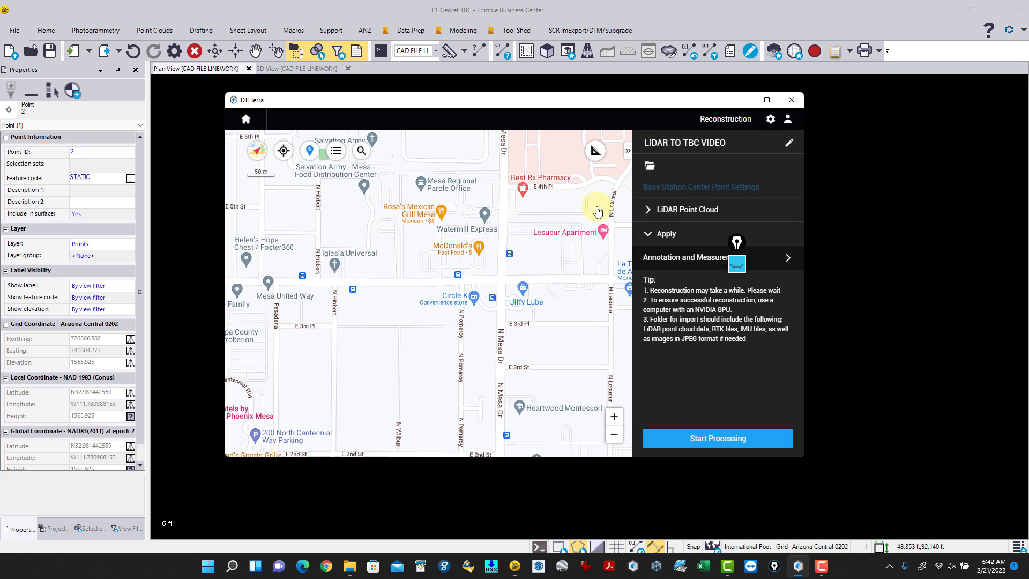
click(650, 166)
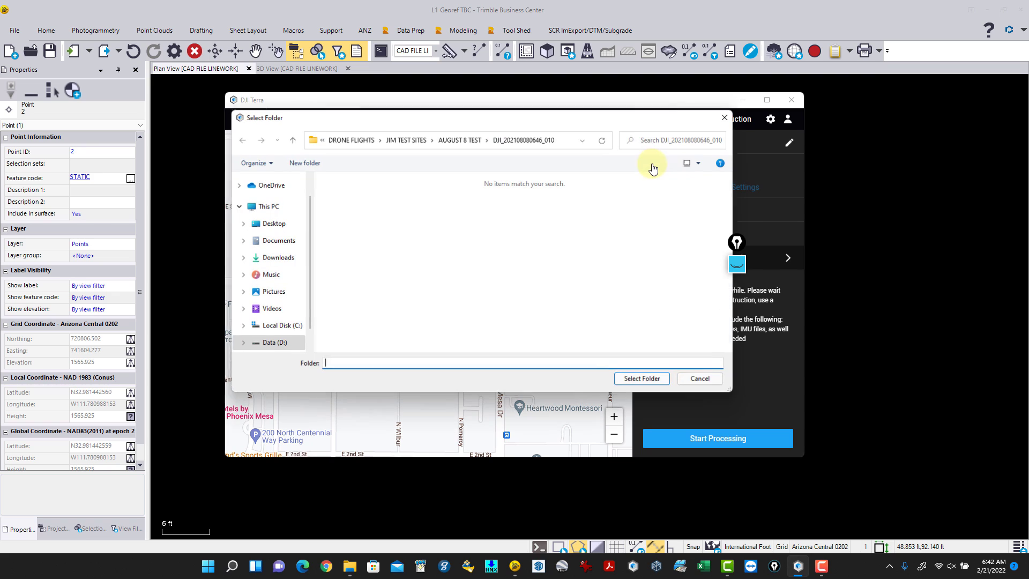
click(467, 139)
double_click(363, 212)
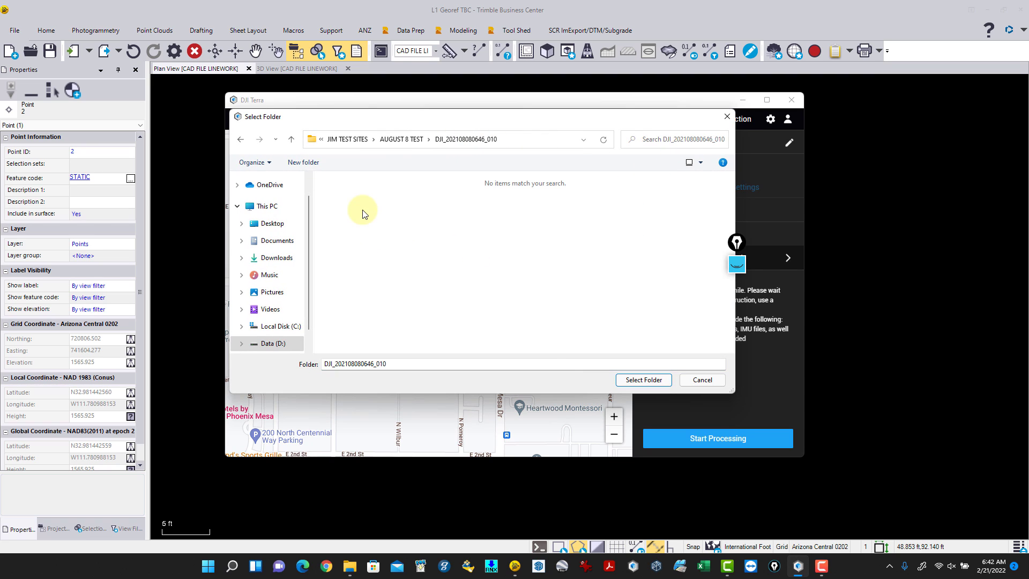
click(626, 381)
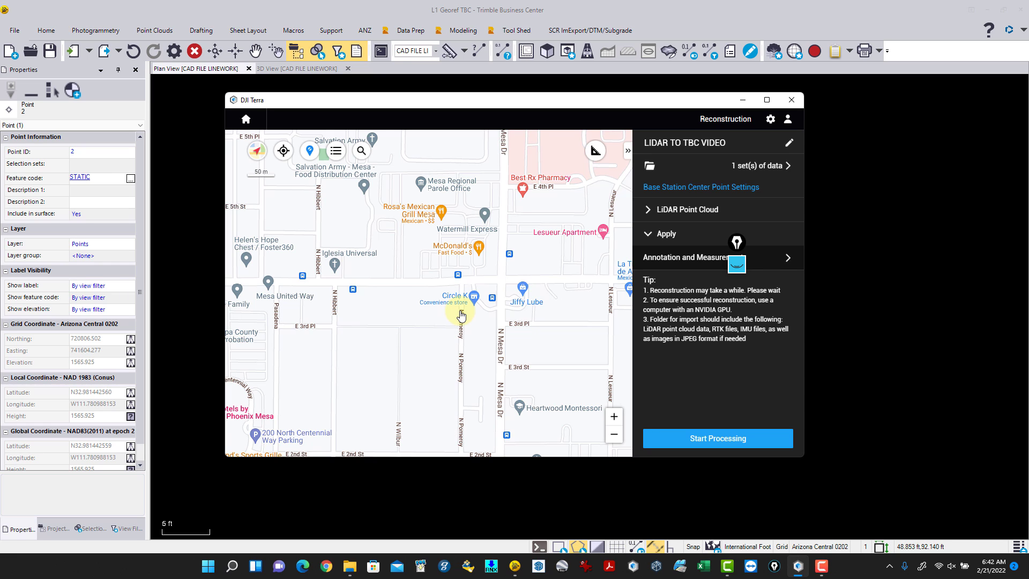
click(648, 209)
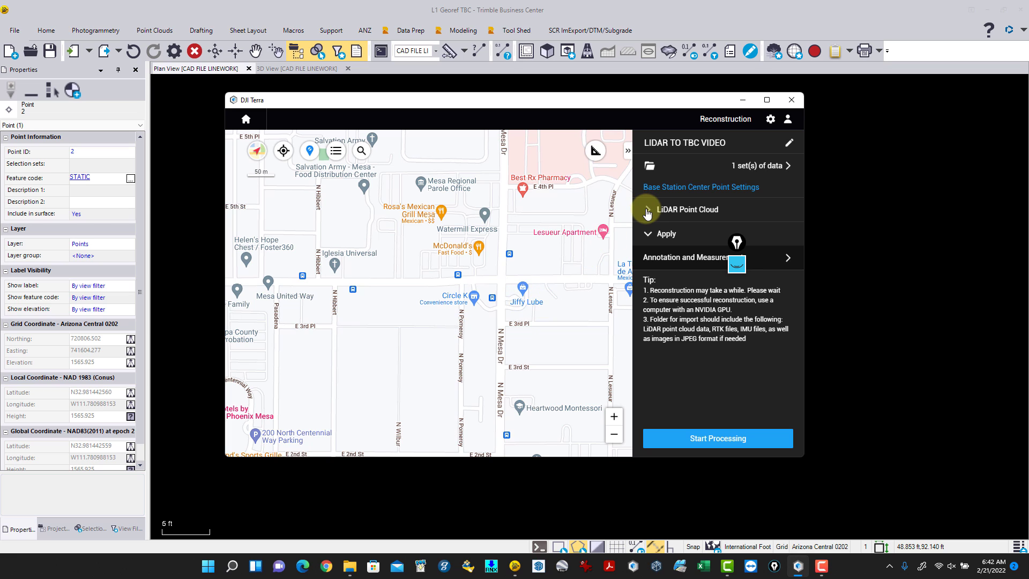
- In Advanced settings, change Effective Distance from 820.21 to 201, which shows as 200.98 ft
mouse_move(667, 249)
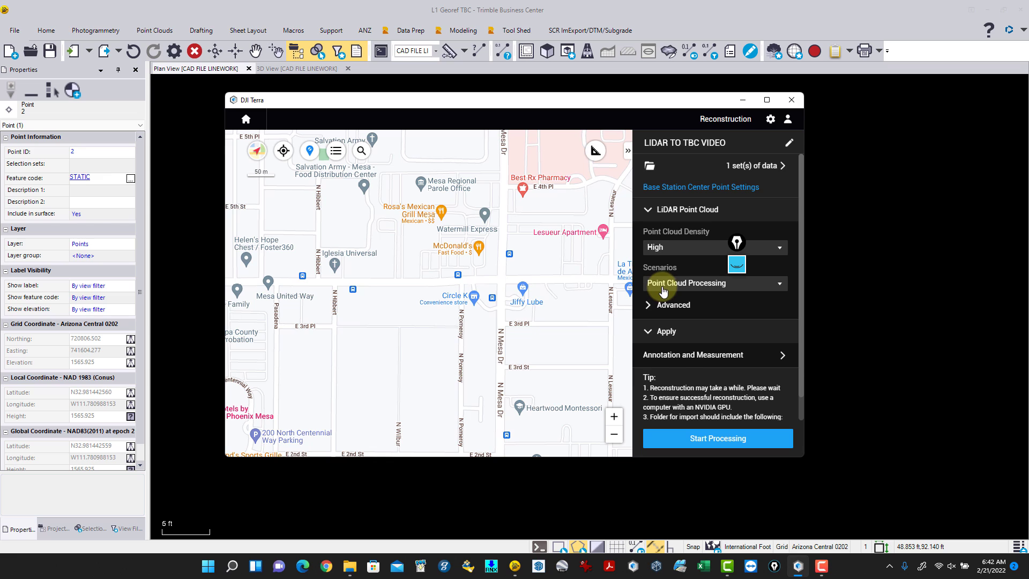
click(649, 306)
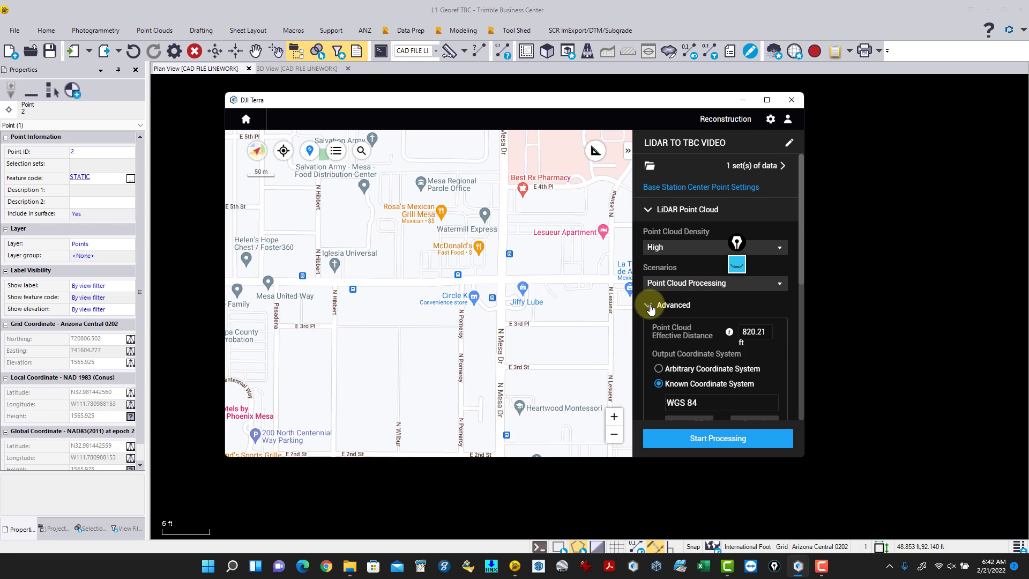
drag(771, 331, 727, 328)
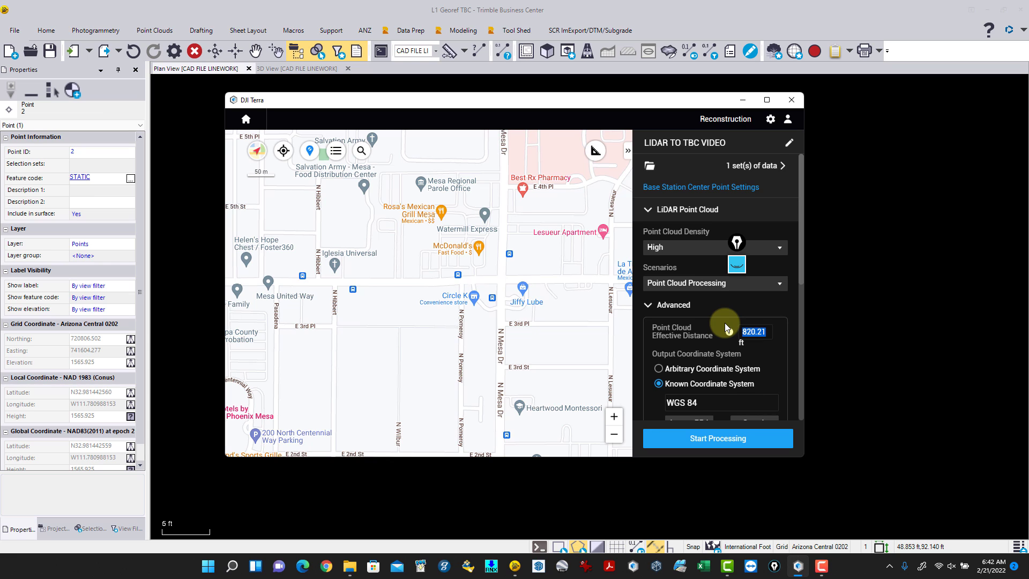
text(201)
click(796, 348)
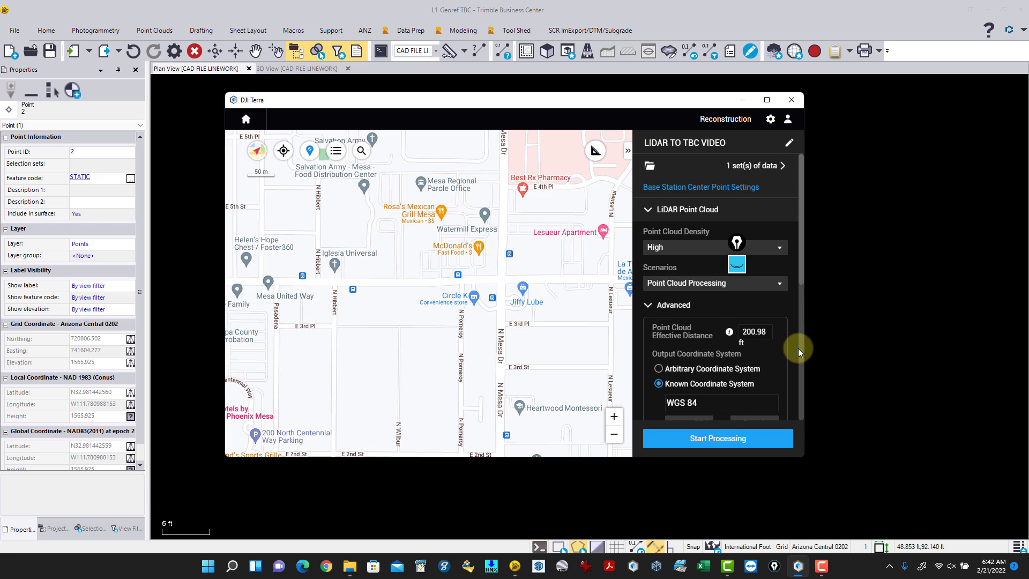
scroll(799, 351, down, 3)
scroll(775, 303, up, 2)
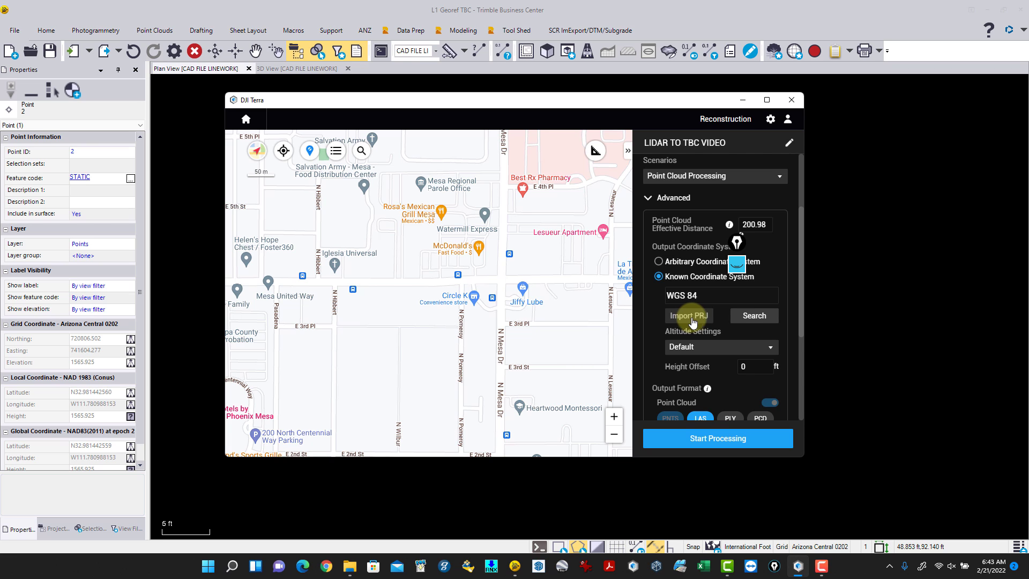
- Set the output coordinate system to NAD83 / Arizona Central (EPSG:26949)
click(748, 324)
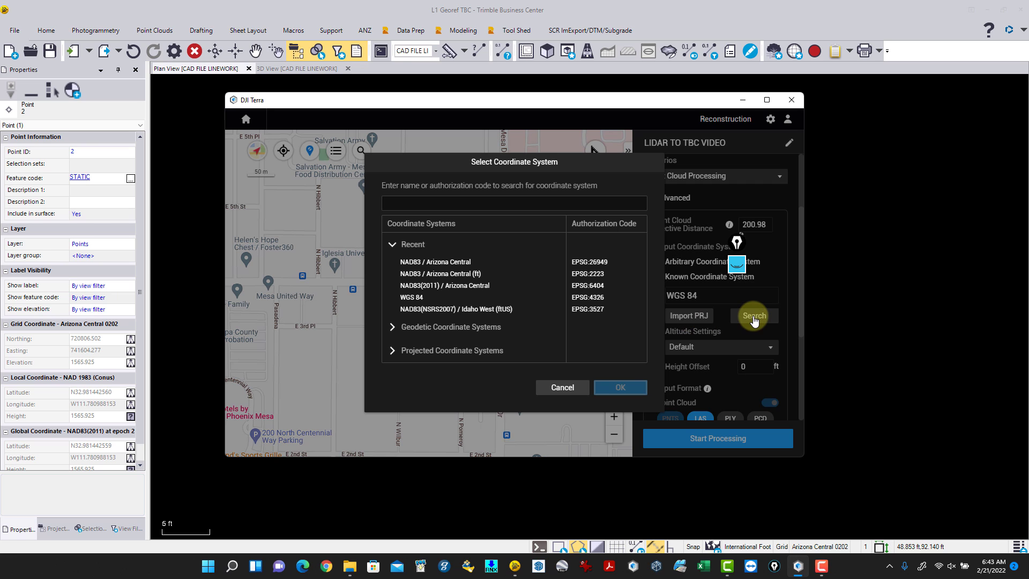
click(431, 263)
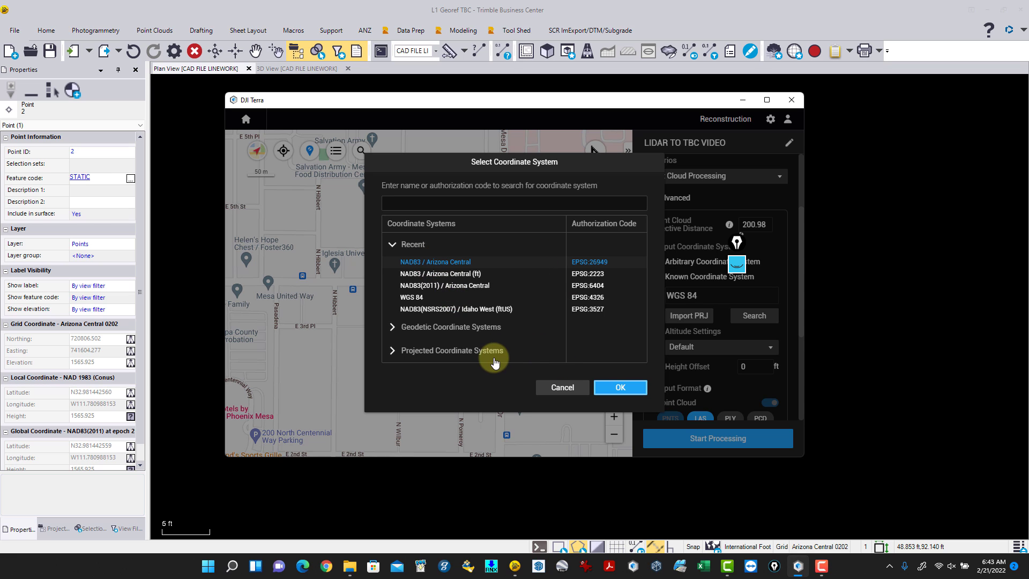
click(620, 387)
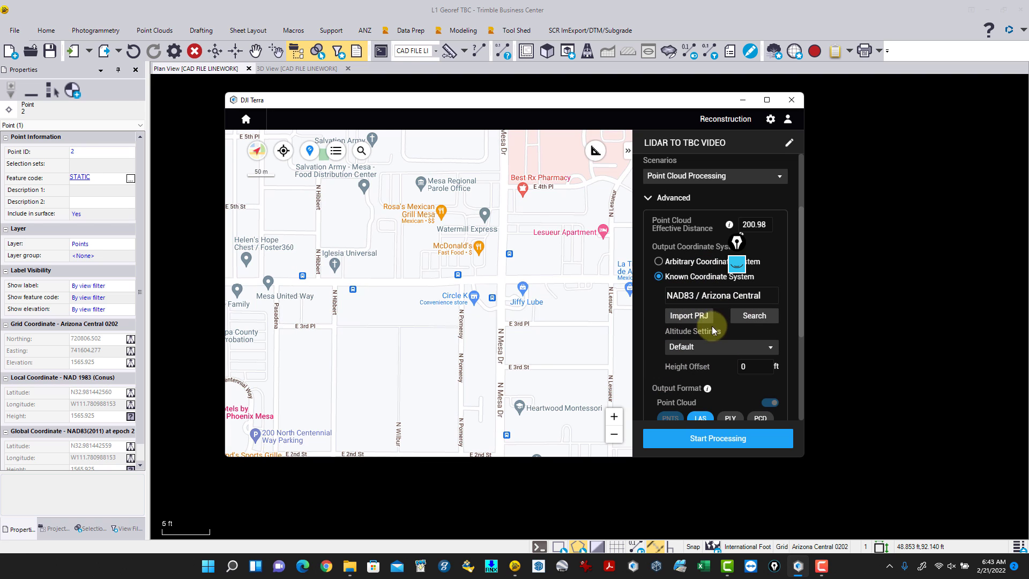
- Enter a height offset of 6.69 ft
click(743, 366)
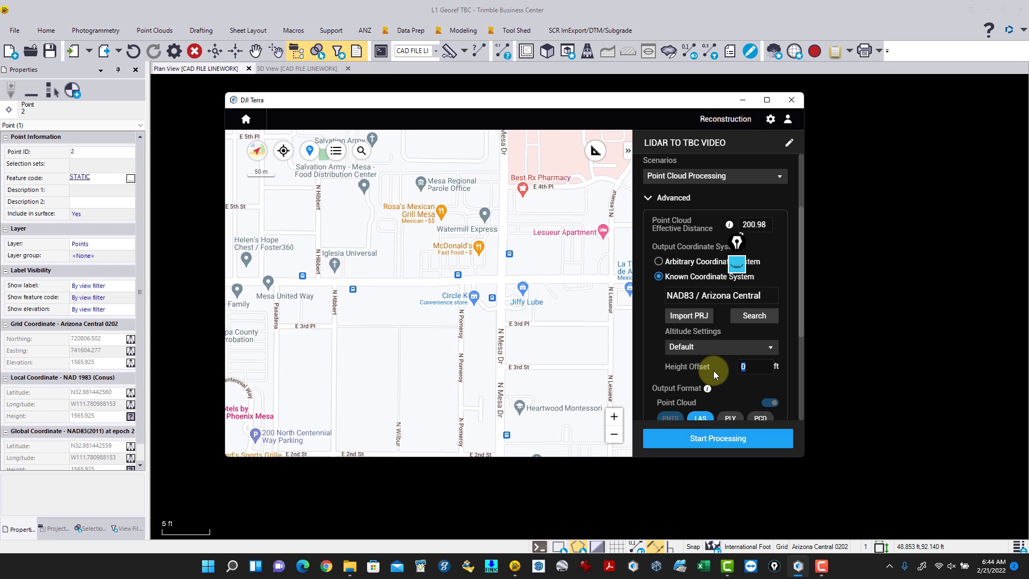
text(69)
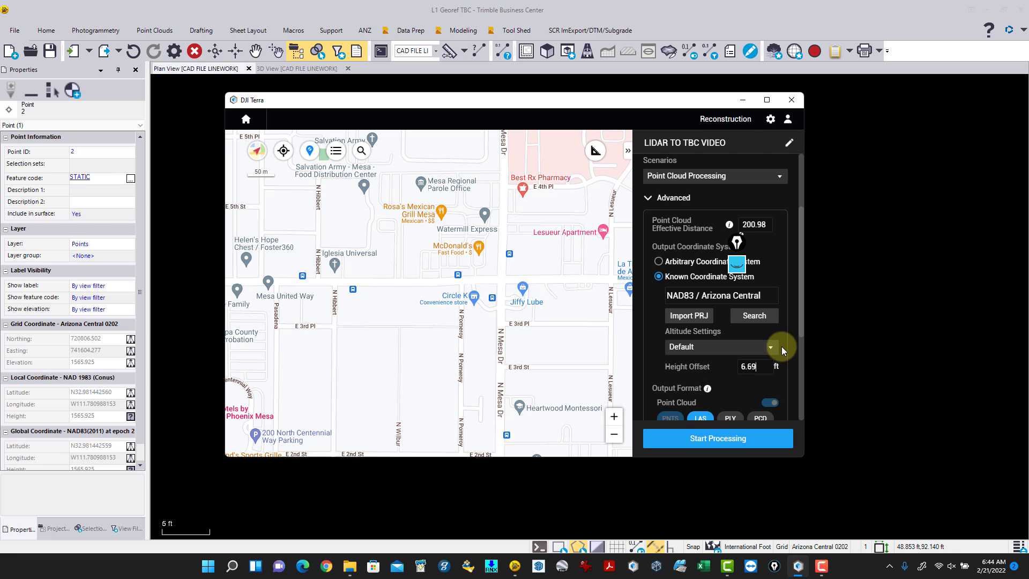
scroll(787, 345, up, 3)
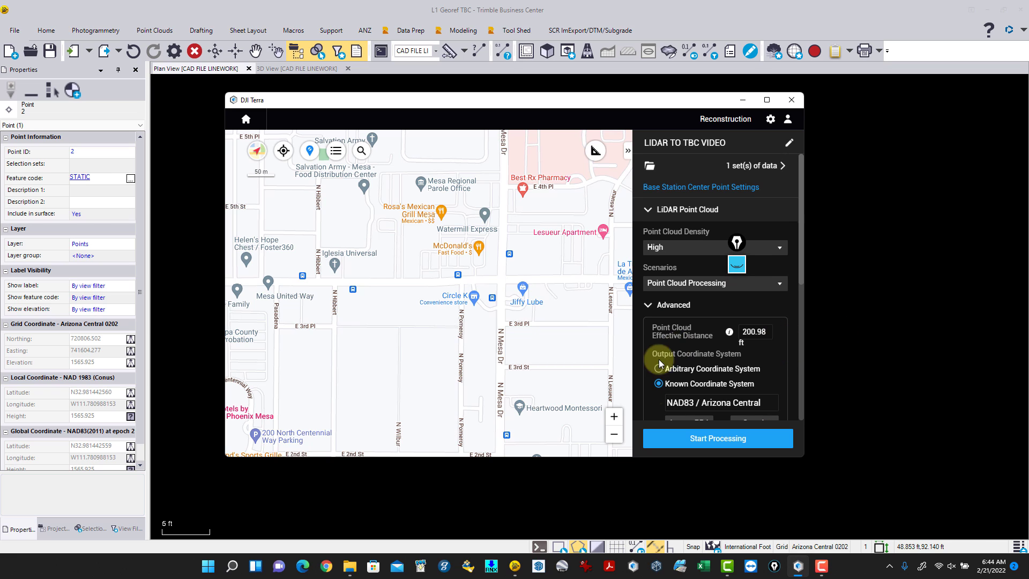
scroll(688, 387, down, 2)
scroll(670, 378, up, 2)
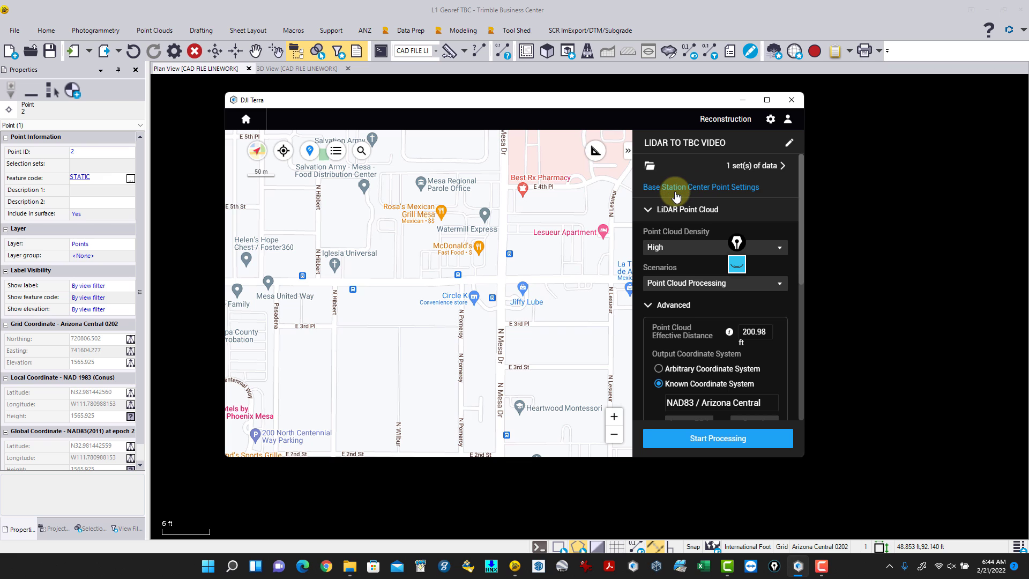
- Open Base Station Center Point Settings to see the data set's WGS 84 latitude, longitude and altitude
click(722, 193)
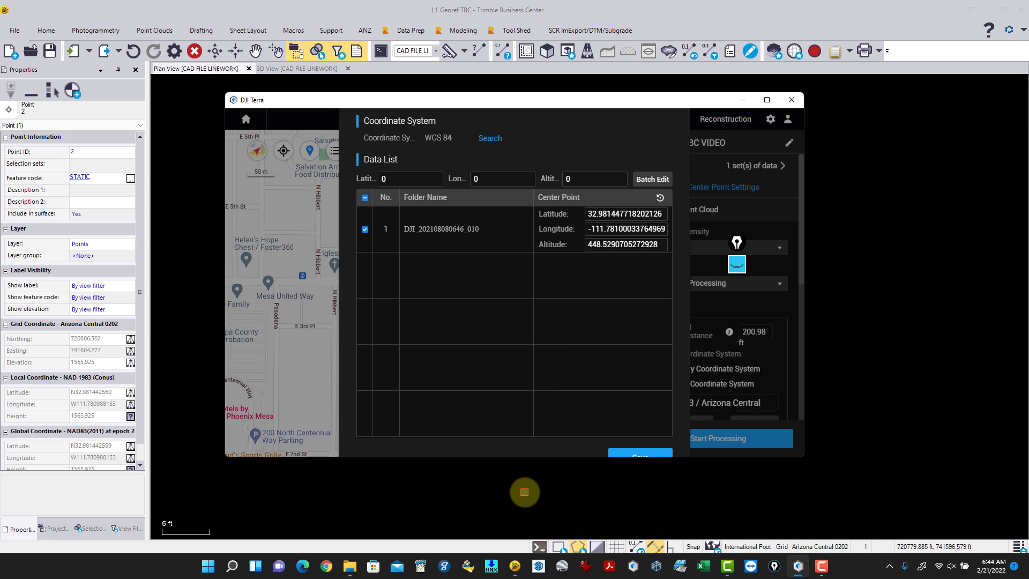
- Read the DEFAULT point's latitude, longitude and height in Trimble Business Center, then return to DJI Terra
click(515, 567)
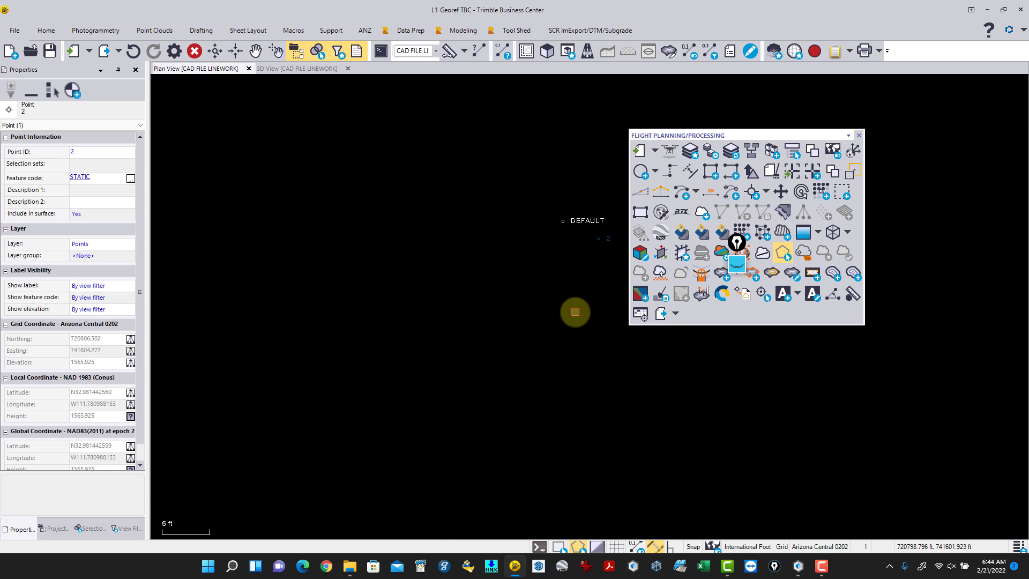
click(562, 221)
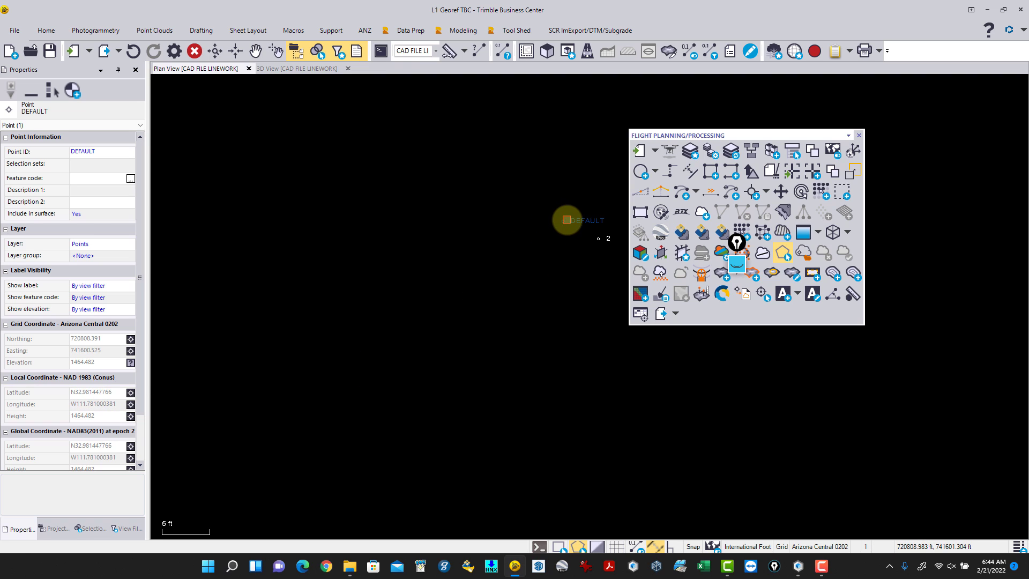
click(798, 566)
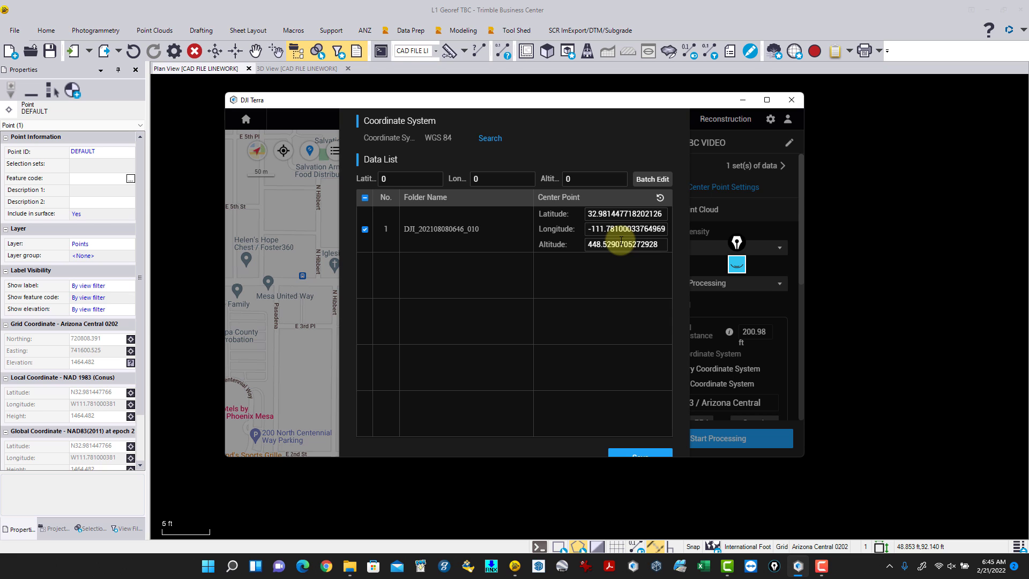
- Enter base station latitude 32.9814425605, longitude -111.7809881531 and altitude 477.294
drag(662, 213, 607, 214)
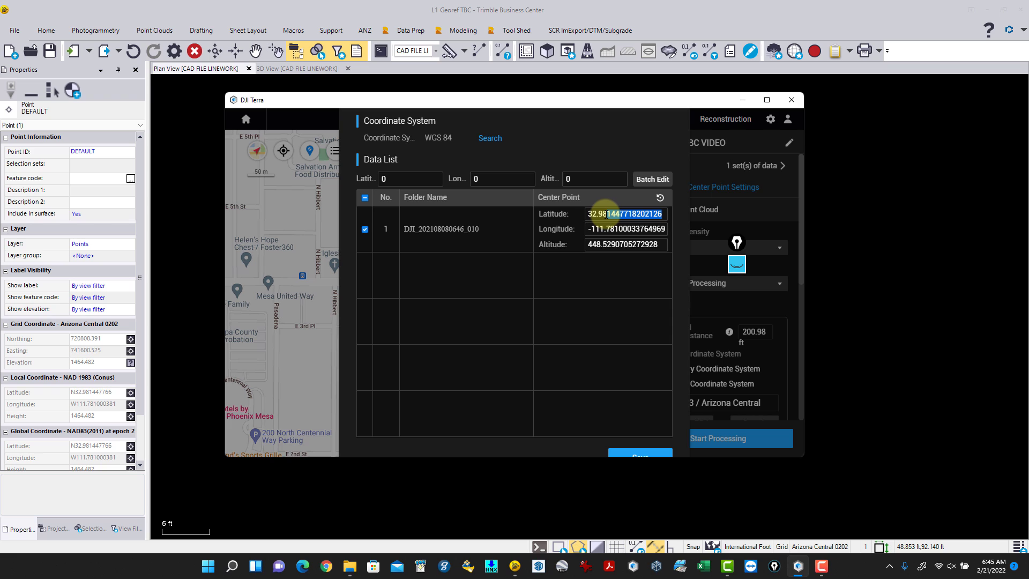
key(BackSpace)
text(14425605)
drag(664, 229, 617, 227)
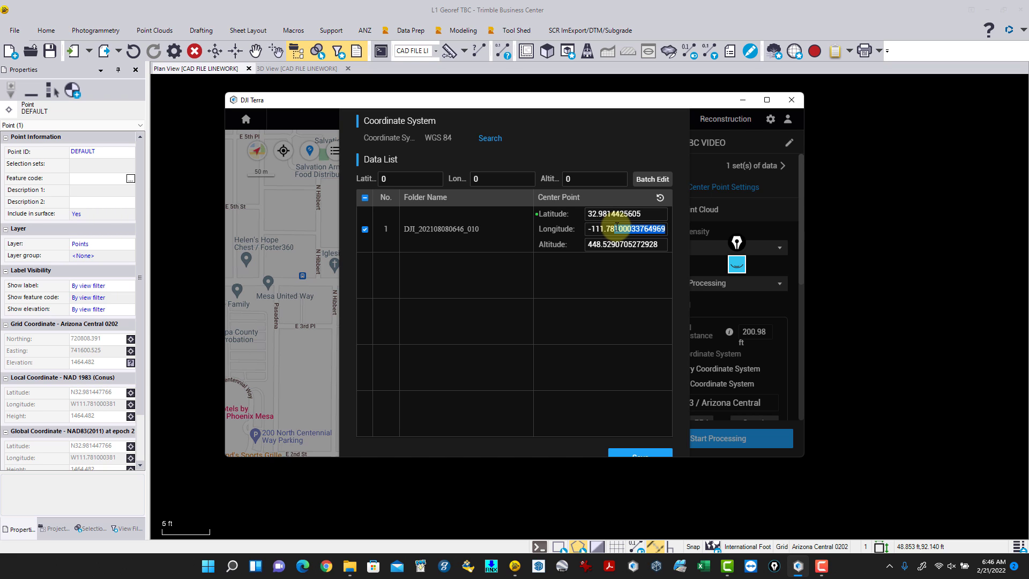
key(BackSpace)
text(09881531)
drag(660, 246, 548, 250)
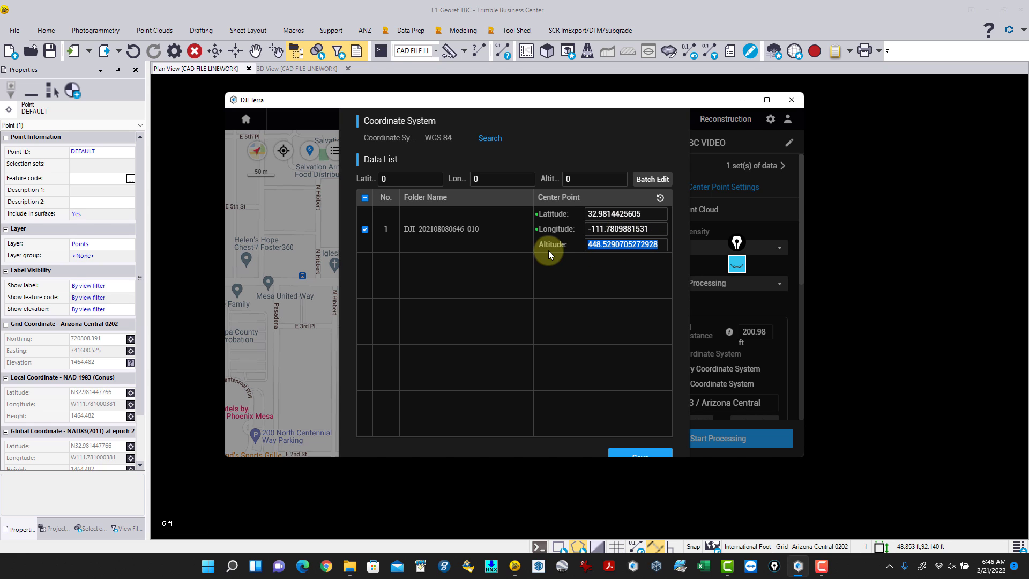
text(477)
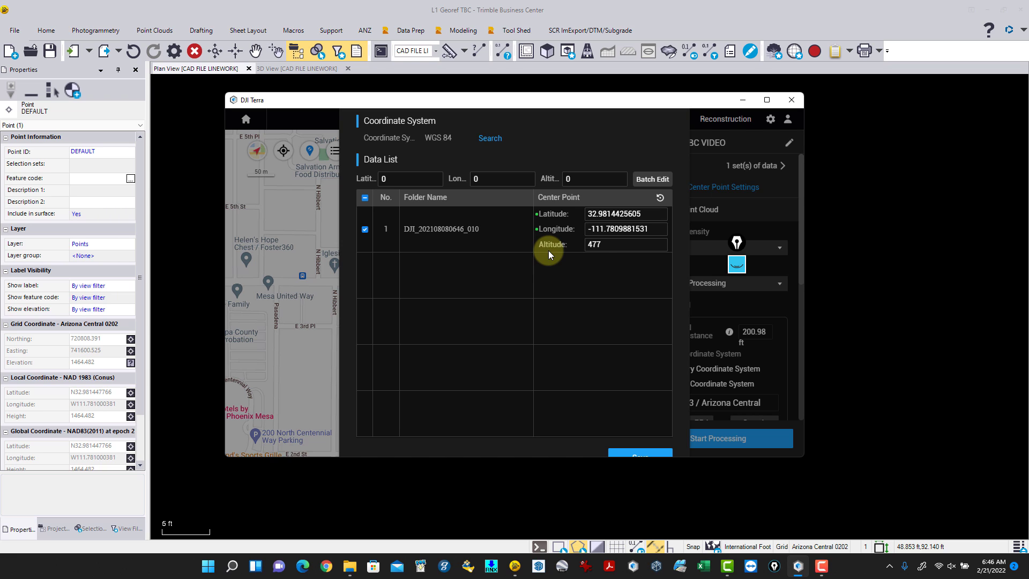
text(.294)
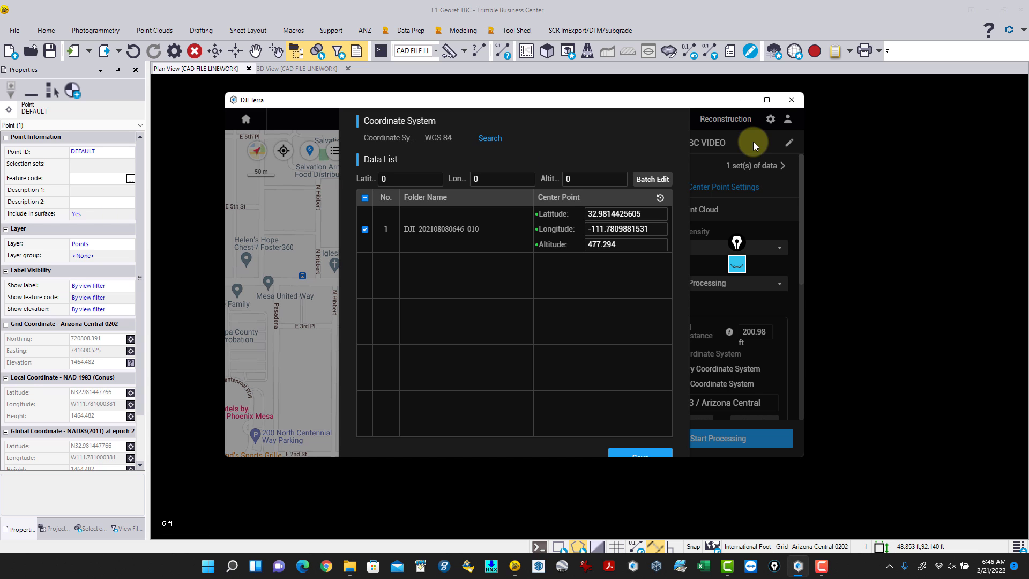
- Maximize DJI Terra, save the base station center point, and start processing
click(766, 101)
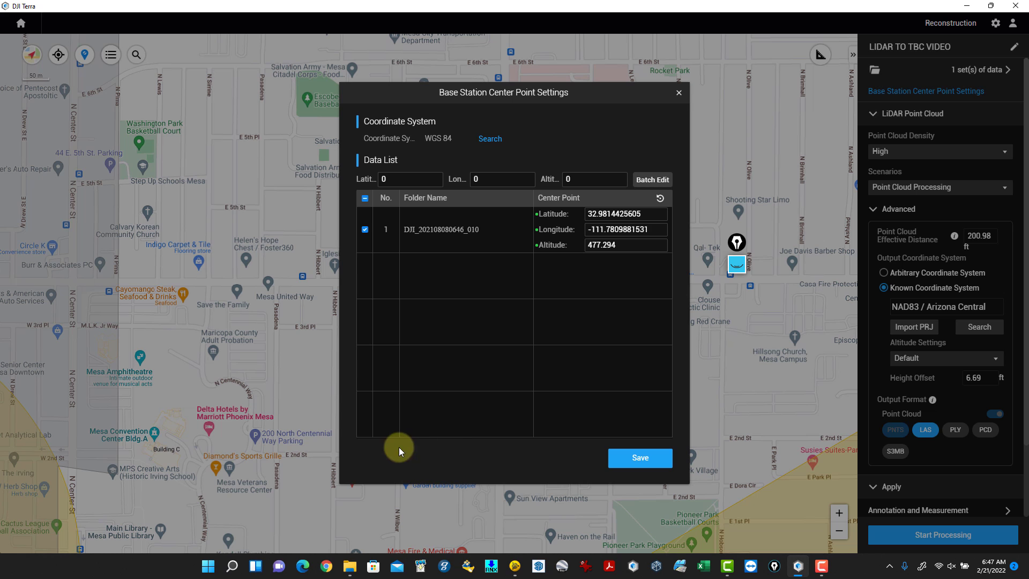
click(611, 459)
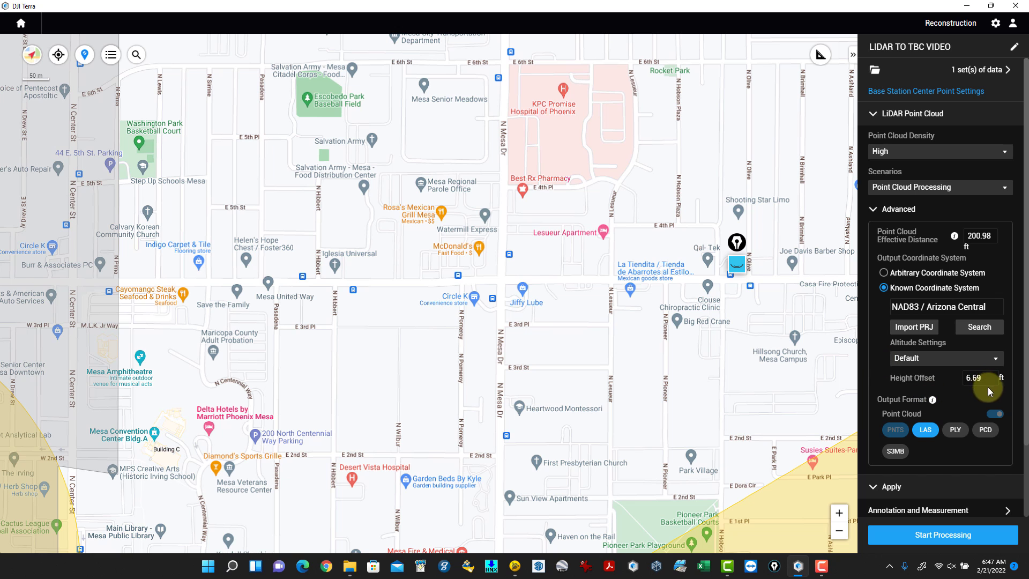
click(930, 539)
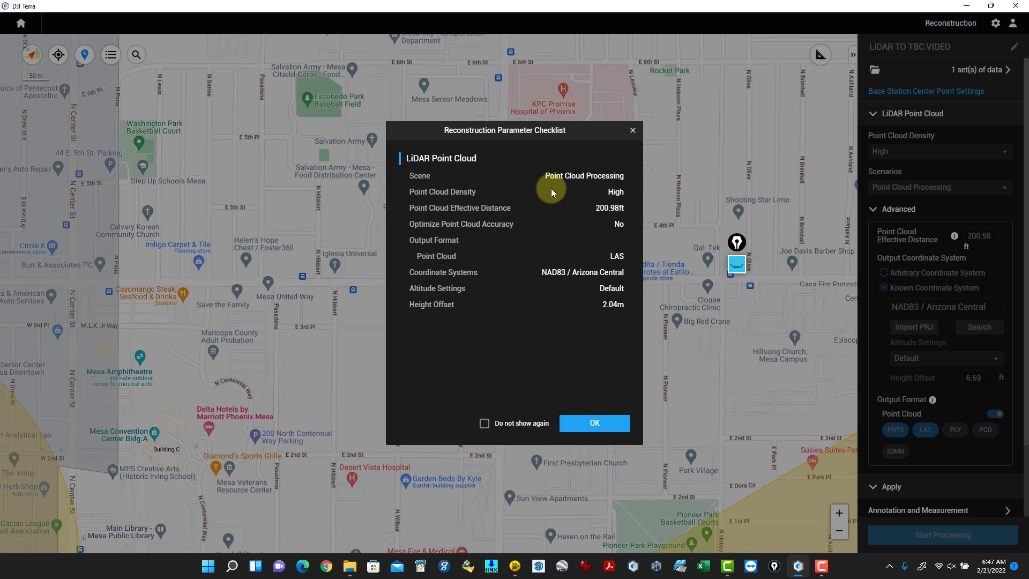
- Accept the Reconstruction Parameter Checklist and wait until the reconstruction completes
click(595, 424)
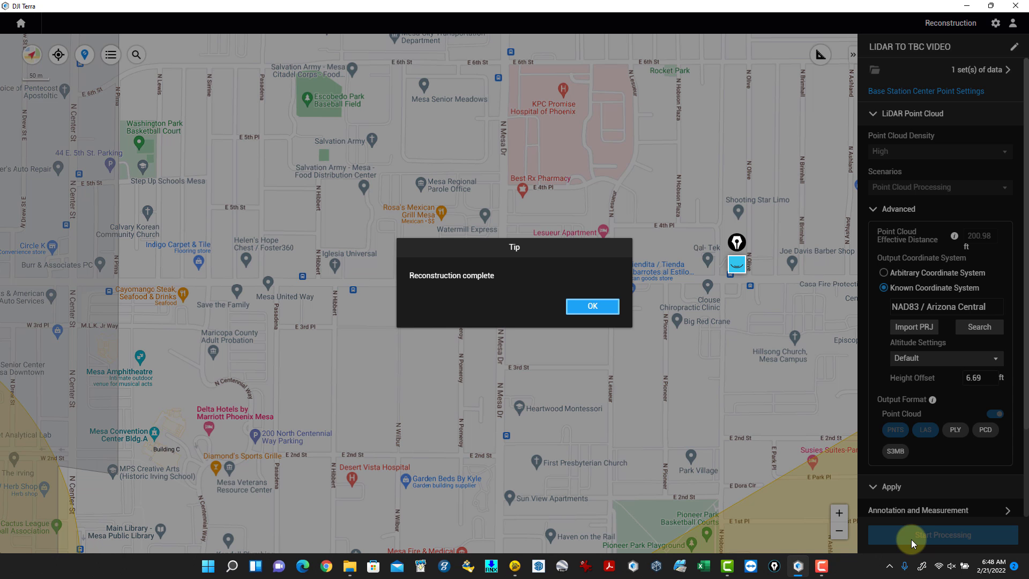
- Dismiss the completion tip, tilt the reconstructed point cloud to a low oblique view, then return home
click(575, 308)
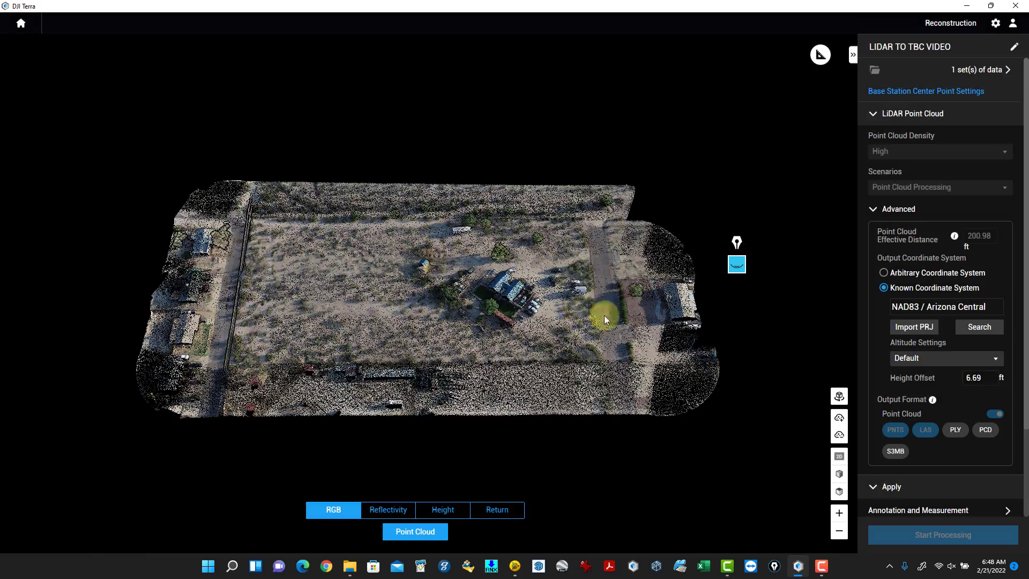
scroll(468, 291, up, 10)
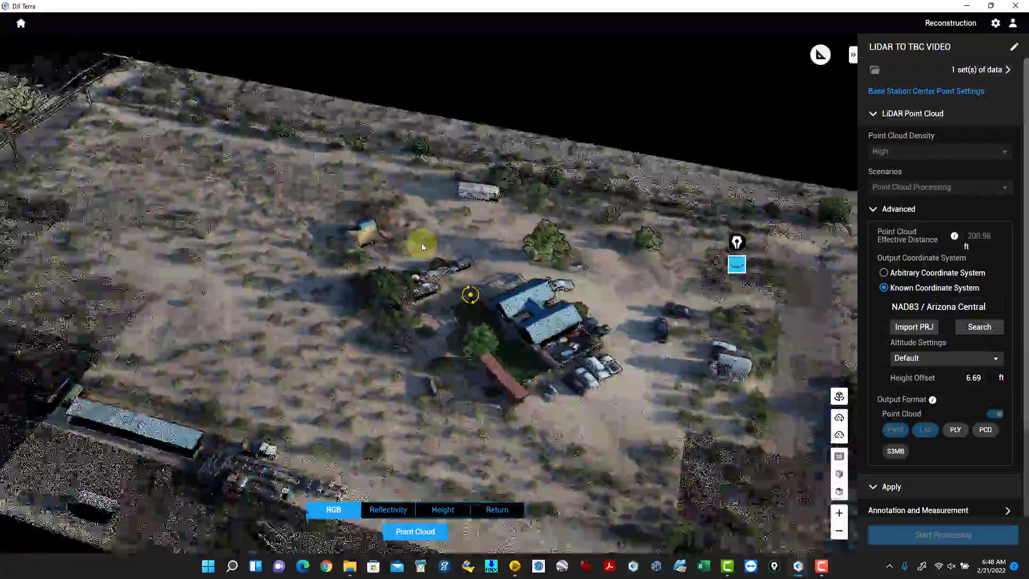
mouse_move(421, 244)
mouse_down()
mouse_move(400, 222)
mouse_move(421, 292)
mouse_move(345, 240)
mouse_move(349, 231)
mouse_move(412, 258)
mouse_move(619, 294)
mouse_move(656, 266)
mouse_move(627, 249)
mouse_move(649, 220)
mouse_move(667, 228)
mouse_move(556, 252)
mouse_move(545, 267)
mouse_move(558, 272)
mouse_move(531, 314)
mouse_move(576, 324)
mouse_up()
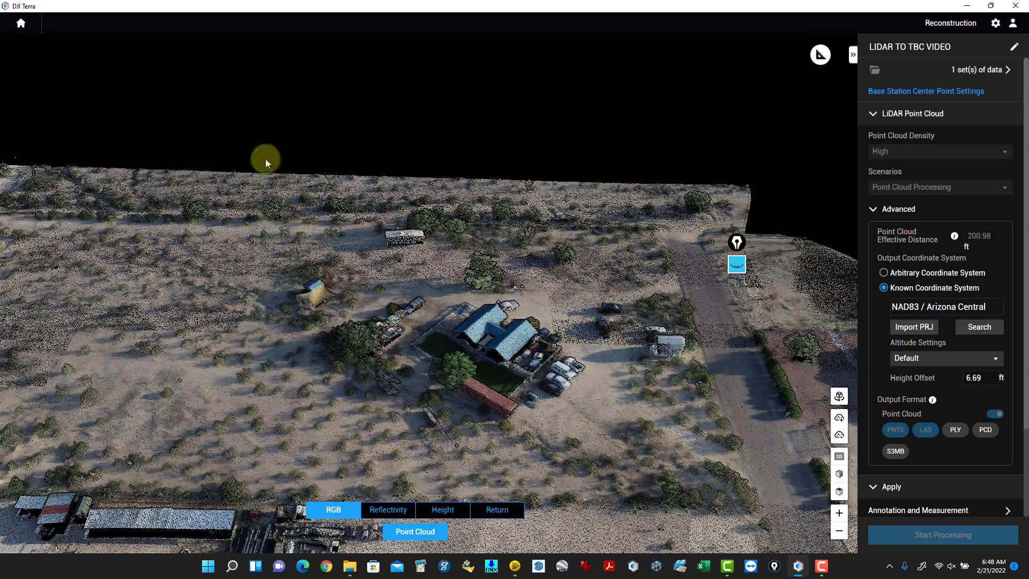
click(24, 24)
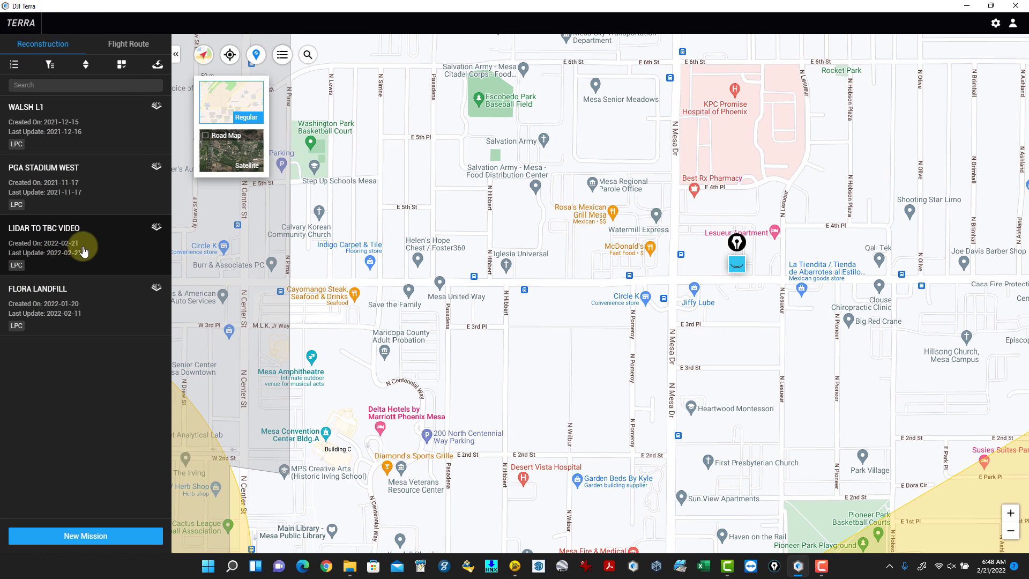
- Restore the DJI Terra window and open the LIDAR TO TBC VIDEO mission's folder on disk
click(990, 8)
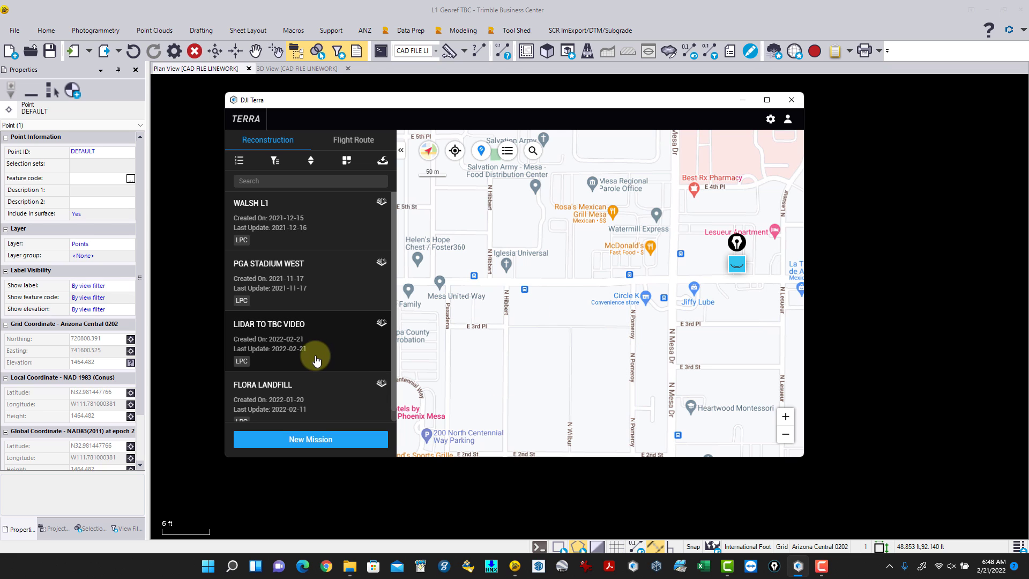
click(322, 340)
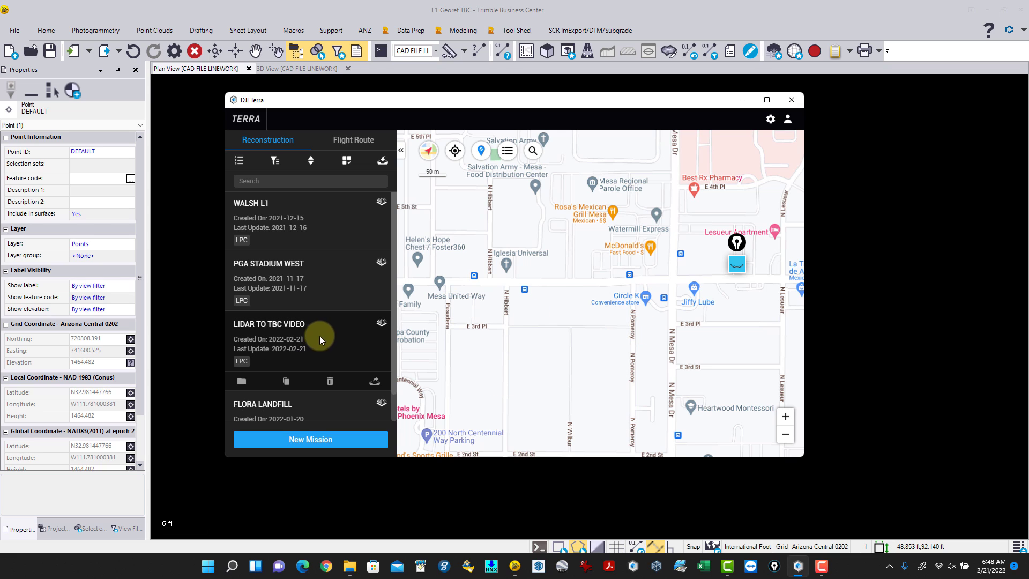
click(243, 382)
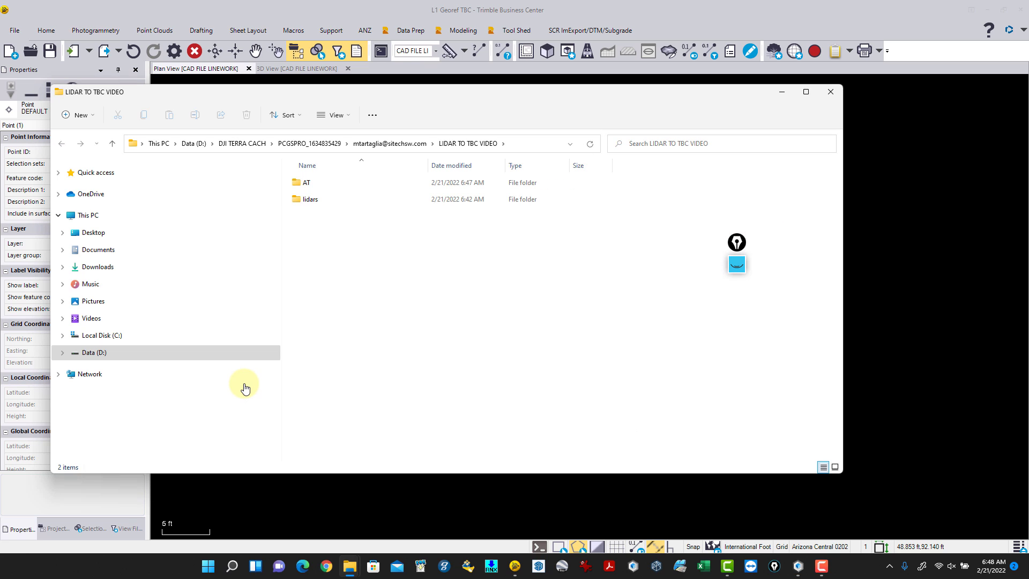
- Browse to lidars\terra_las, minimize DJI Terra, and select cloud_6f3ca65363b63803.las
drag(409, 94, 341, 178)
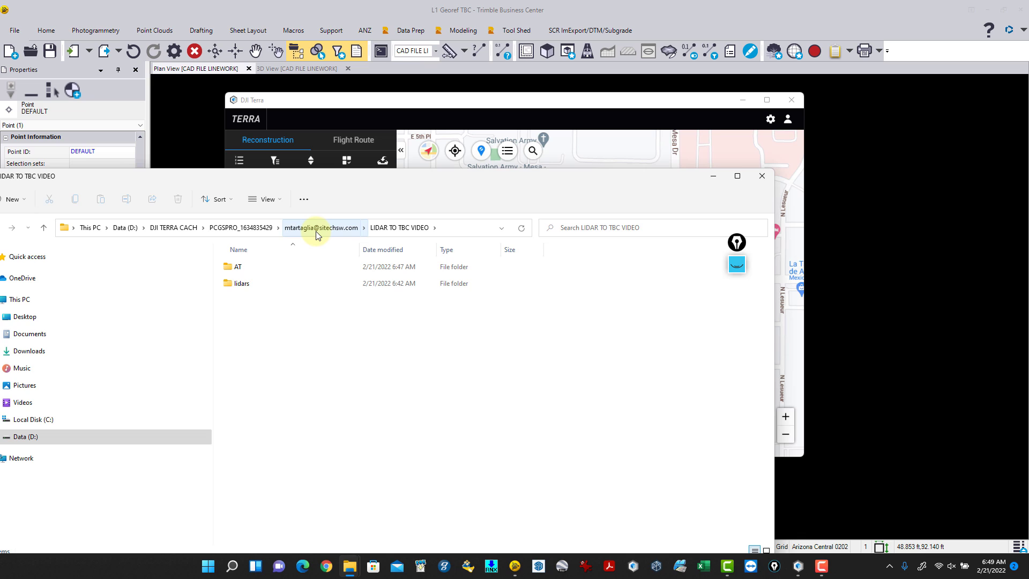
click(237, 284)
double_click(238, 284)
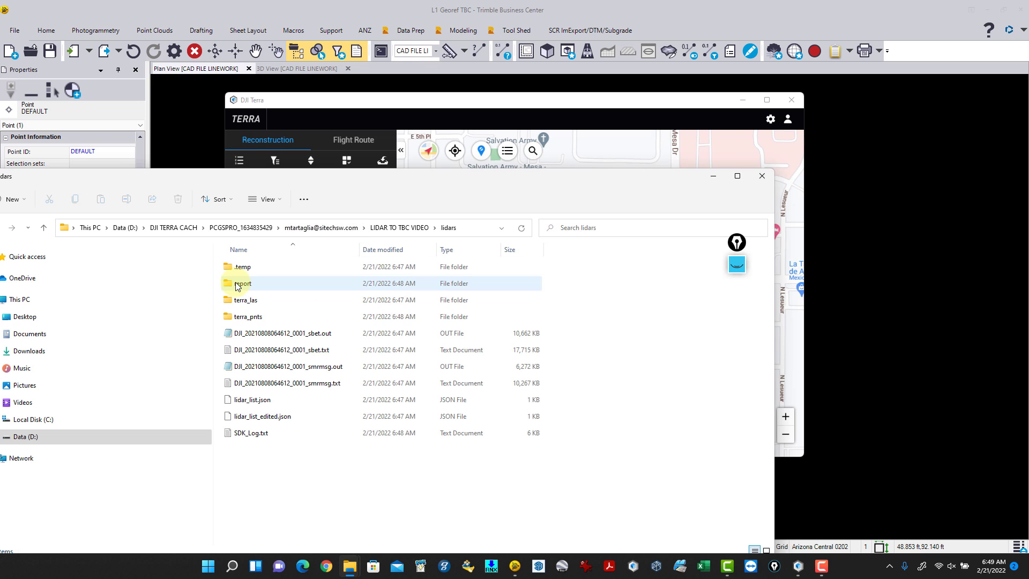
double_click(242, 299)
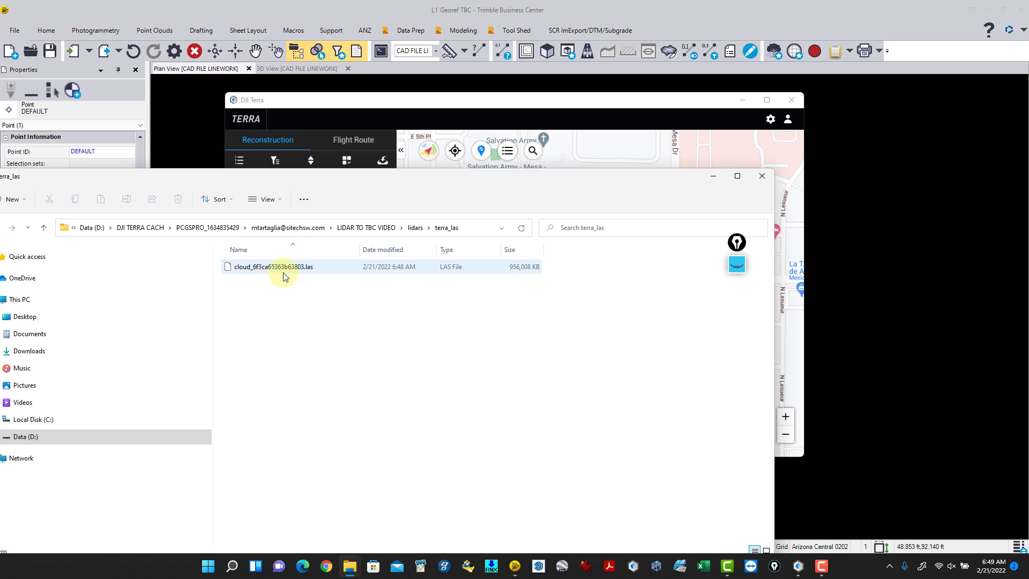
click(717, 119)
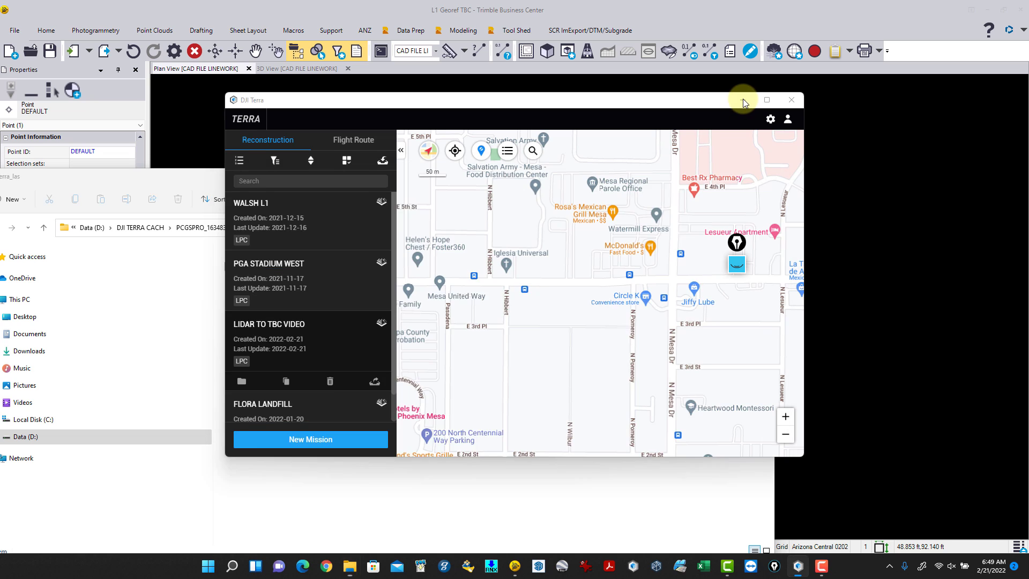
click(743, 100)
click(262, 271)
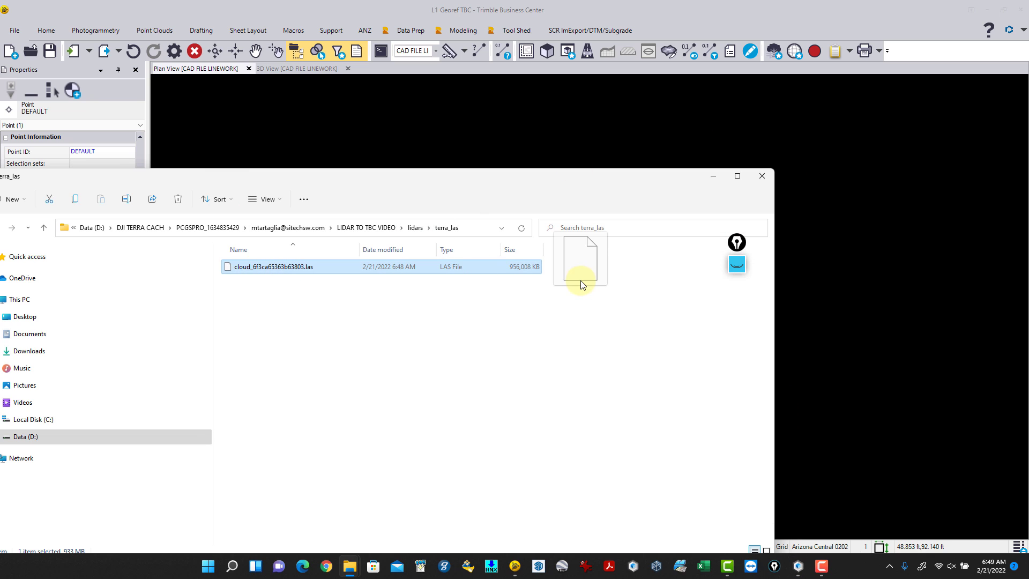
- Drop the LAS file into TBC's plan view and import it as a Georeferenced, grid-scaled point cloud
click(713, 176)
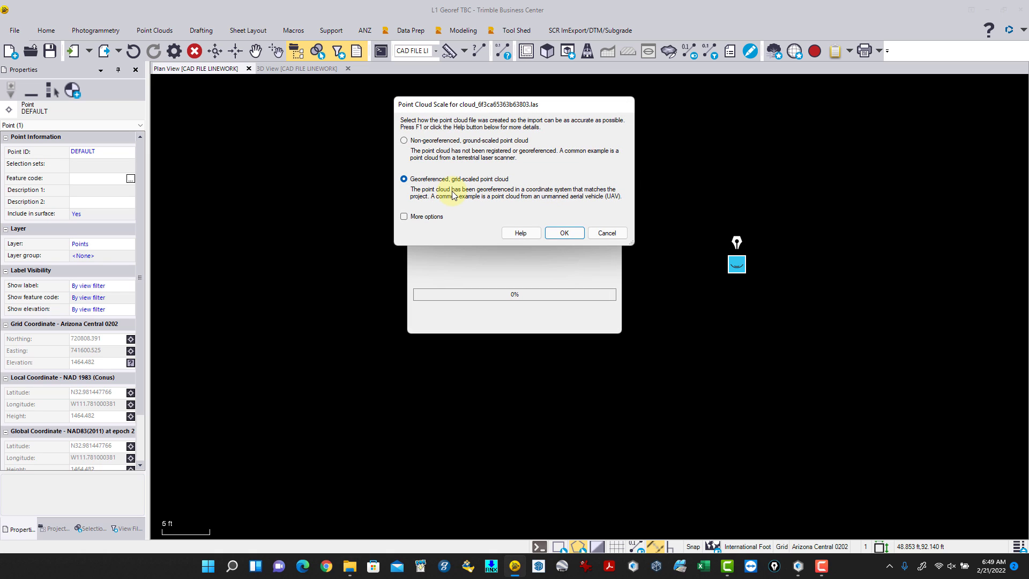
click(404, 217)
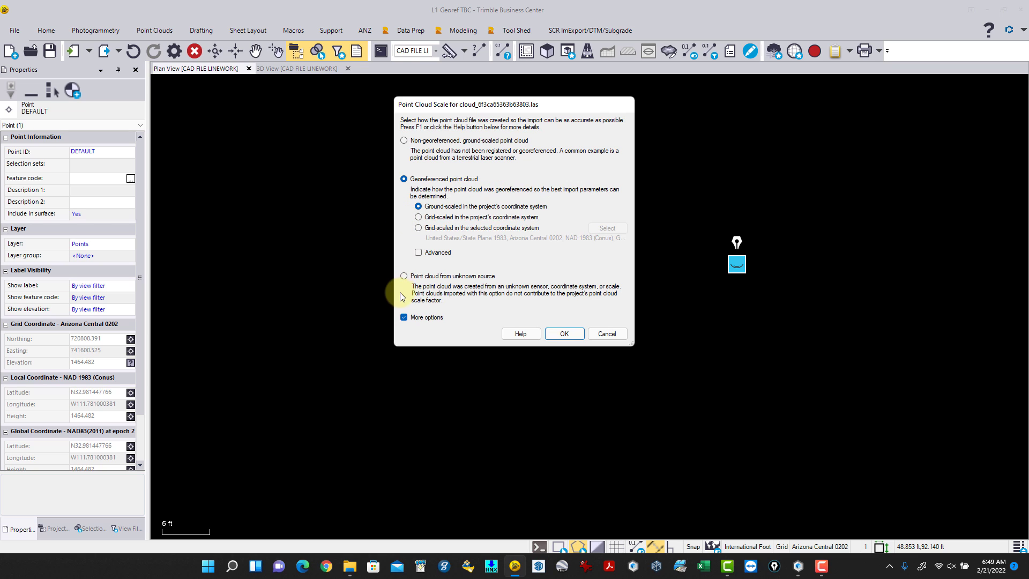
click(404, 318)
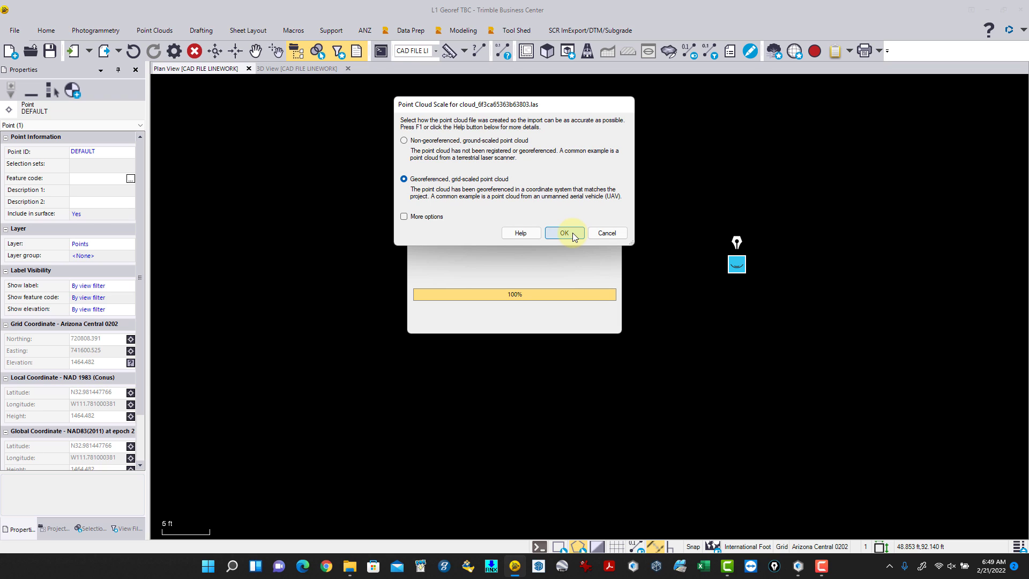
click(564, 233)
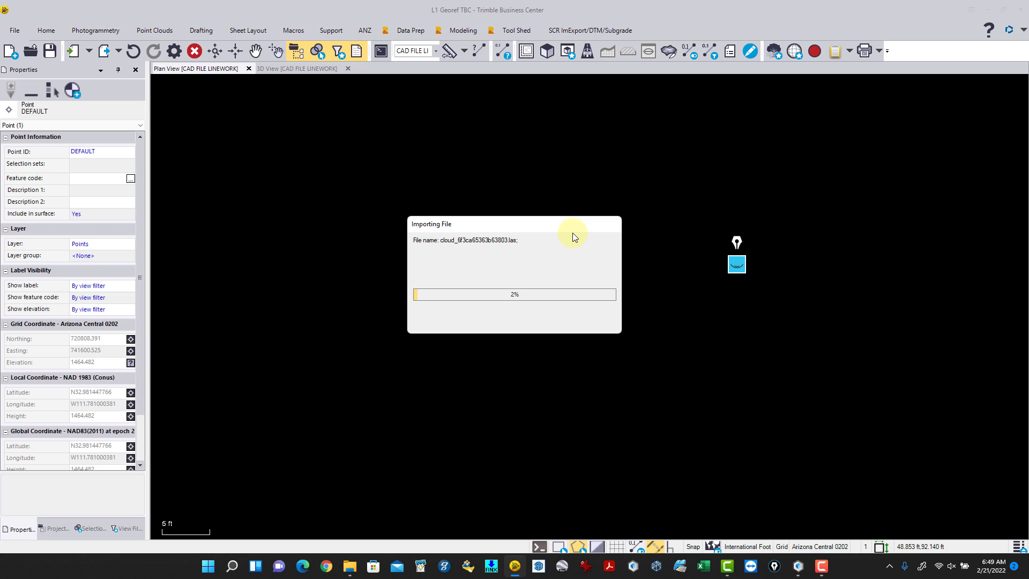